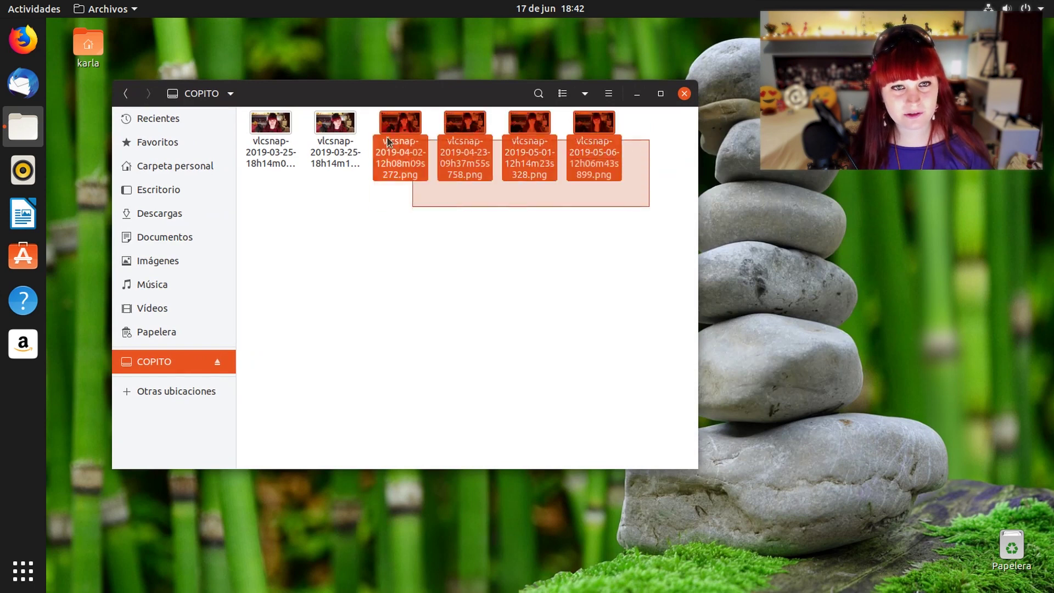
left_click(413, 298)
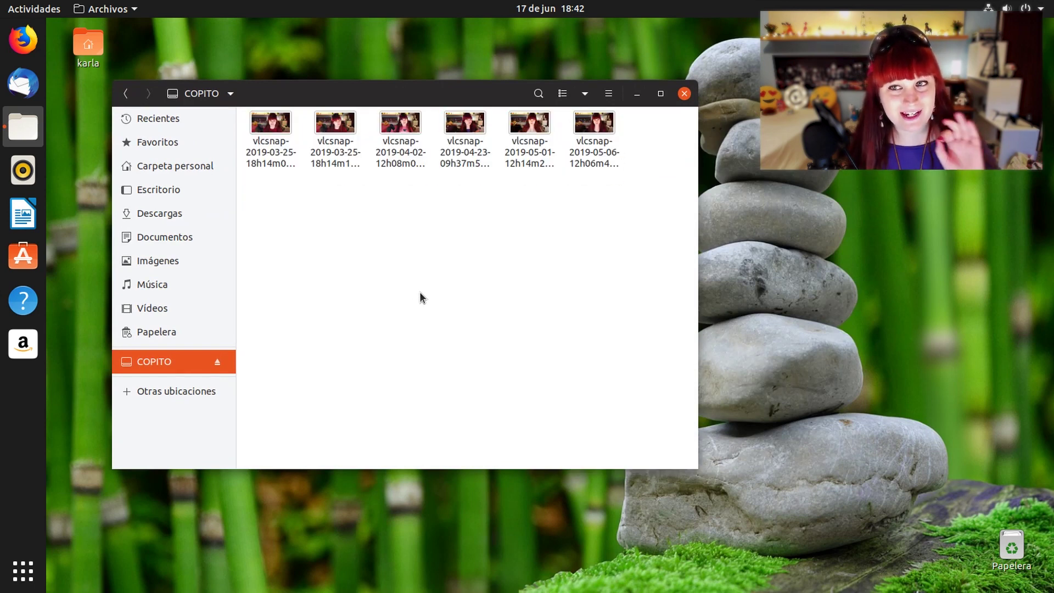
left_click_drag(595, 252, 181, 152)
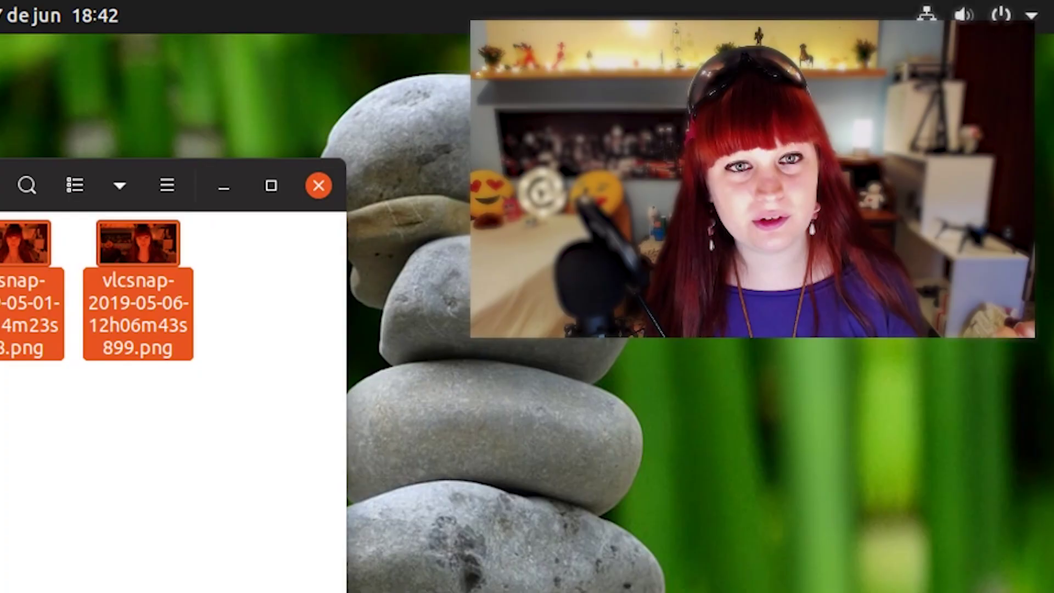
left_click(413, 297)
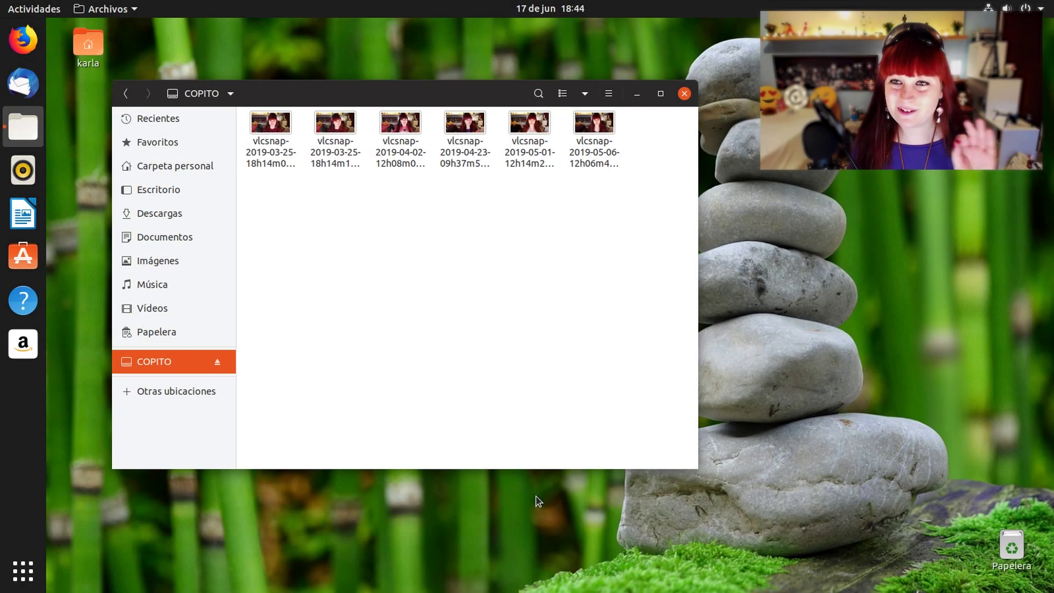
Launch Discos from the Utilidades folder on the second page of the app grid
left_click(21, 573)
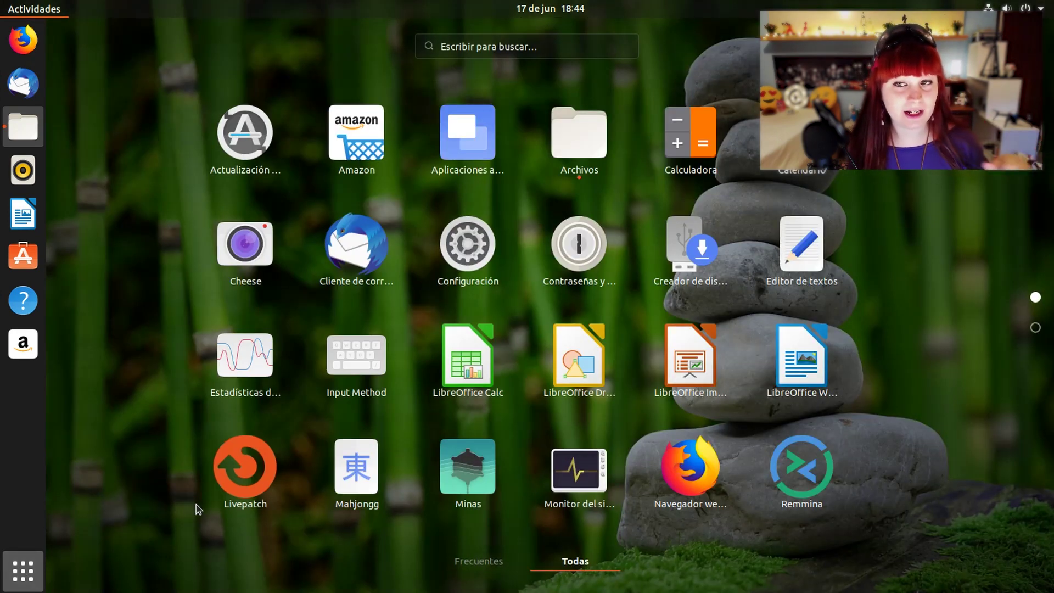
scroll(587, 456, "down", 1)
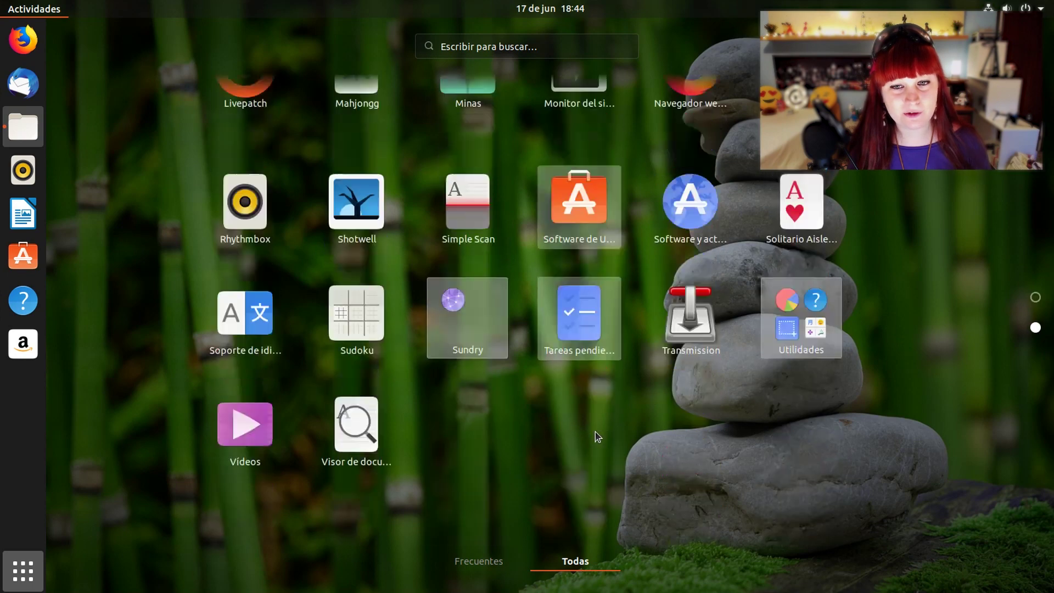
left_click(801, 248)
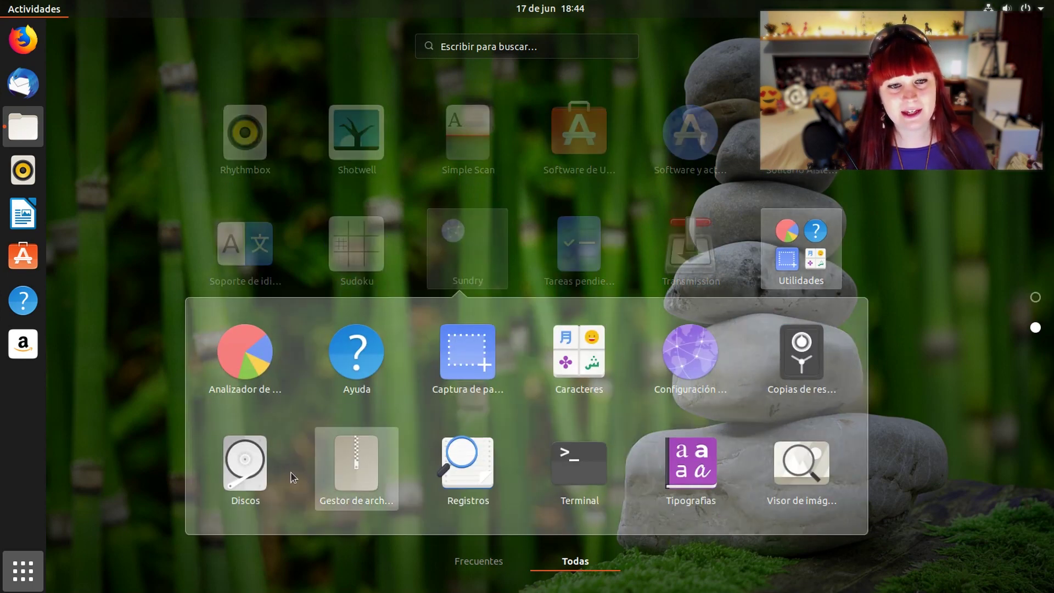
left_click(240, 467)
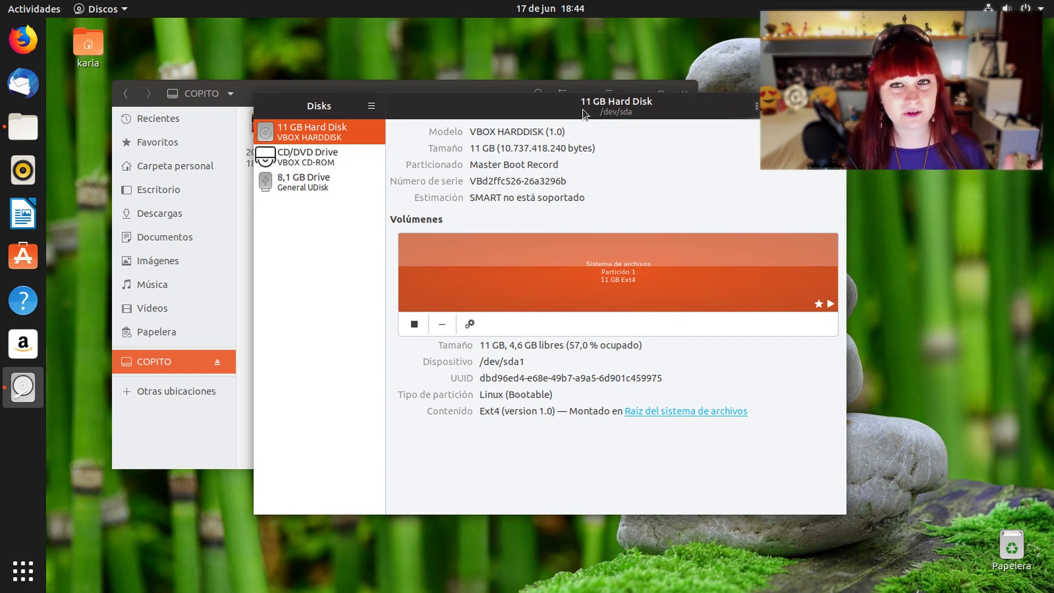
Move the Disks window aside and select the 8,1 GB USB drive in the sidebar
left_click_drag(583, 114, 544, 141)
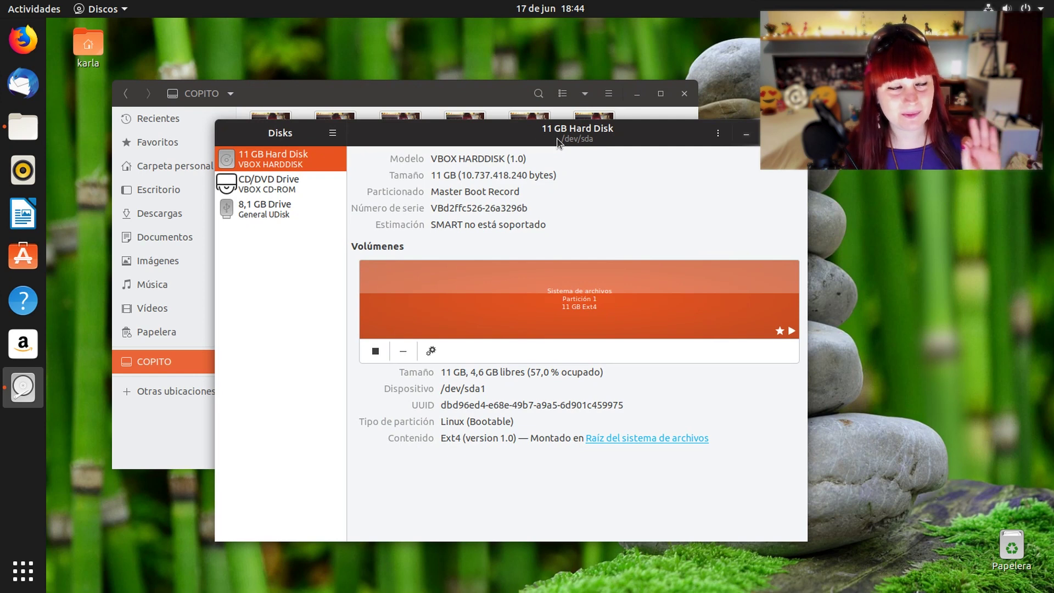
left_click_drag(379, 127, 419, 169)
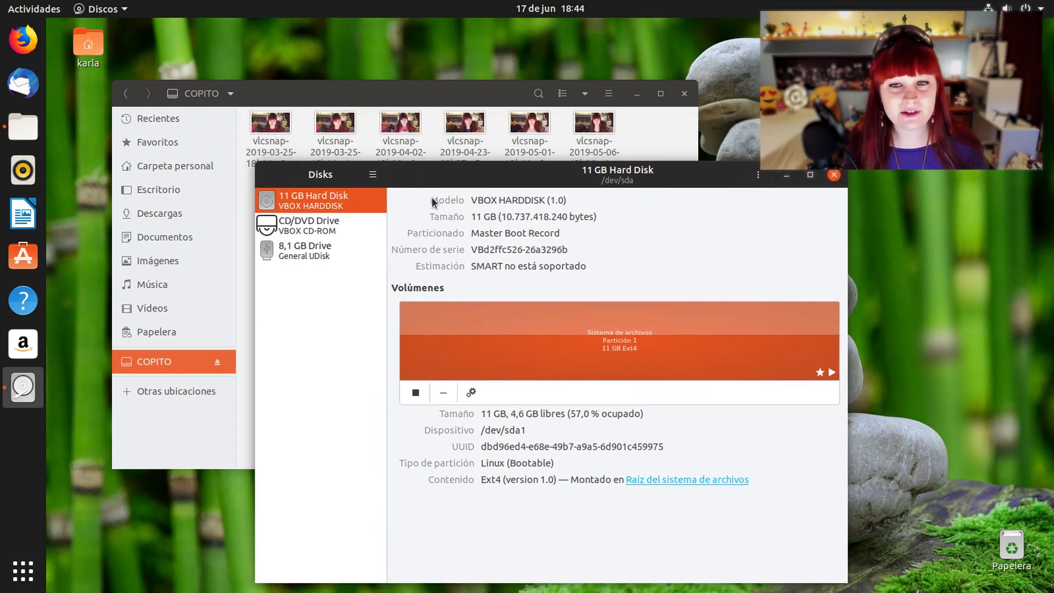
left_click(305, 253)
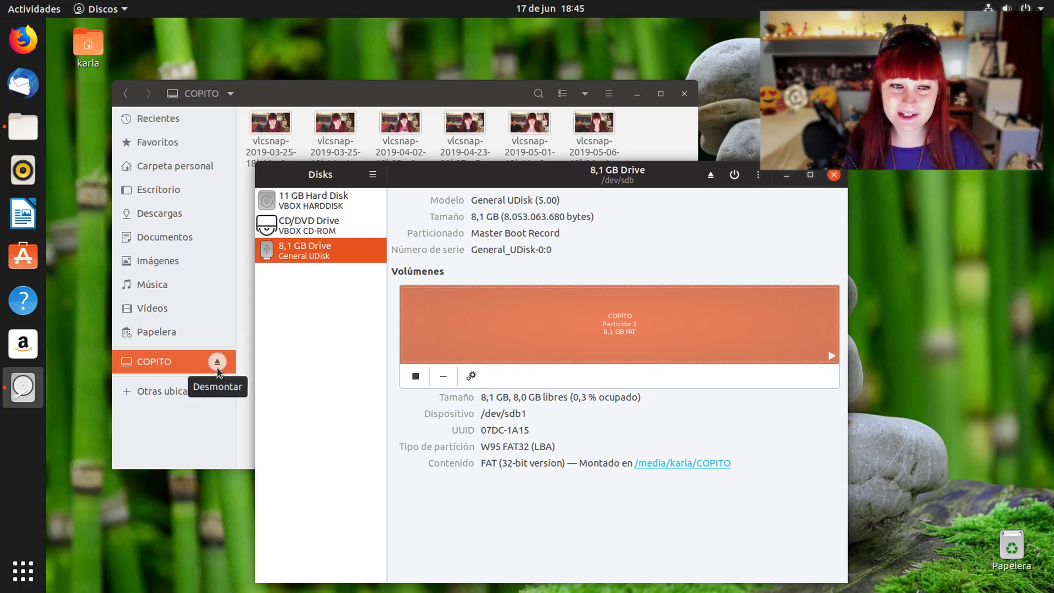
Unmount the COPITO partition and bring up its additional partition actions menu
left_click(415, 383)
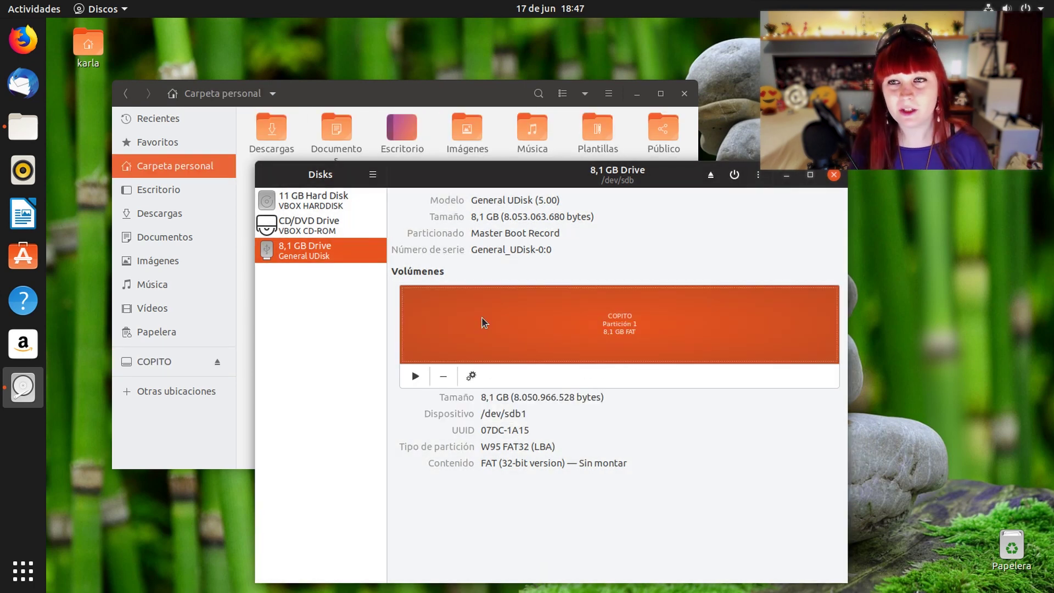
left_click(471, 378)
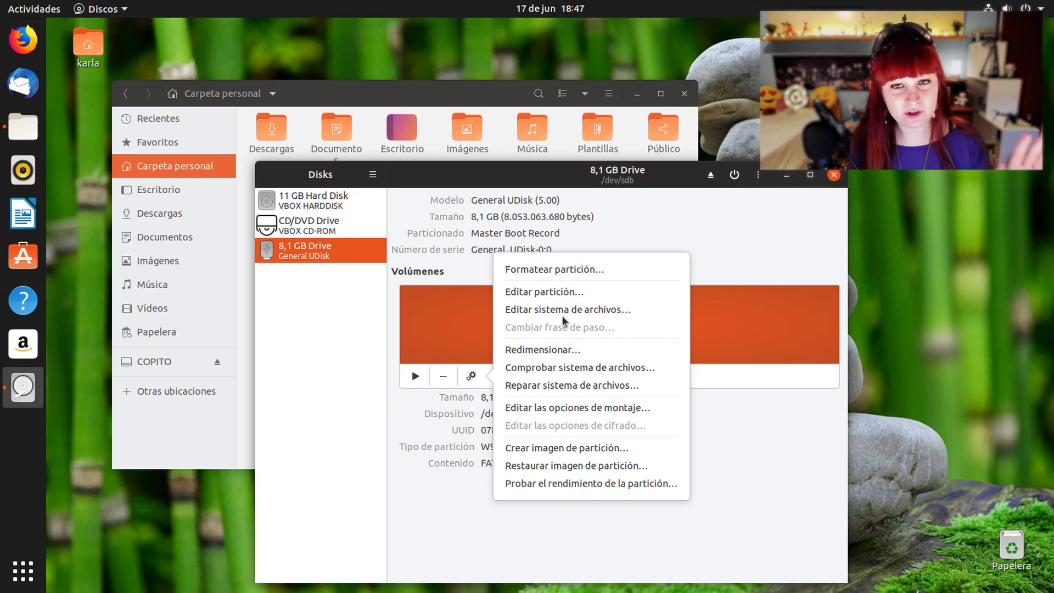
Format the partition as volume KARLITA, Ext4 with LUKS encryption, advancing to the password step
left_click(534, 271)
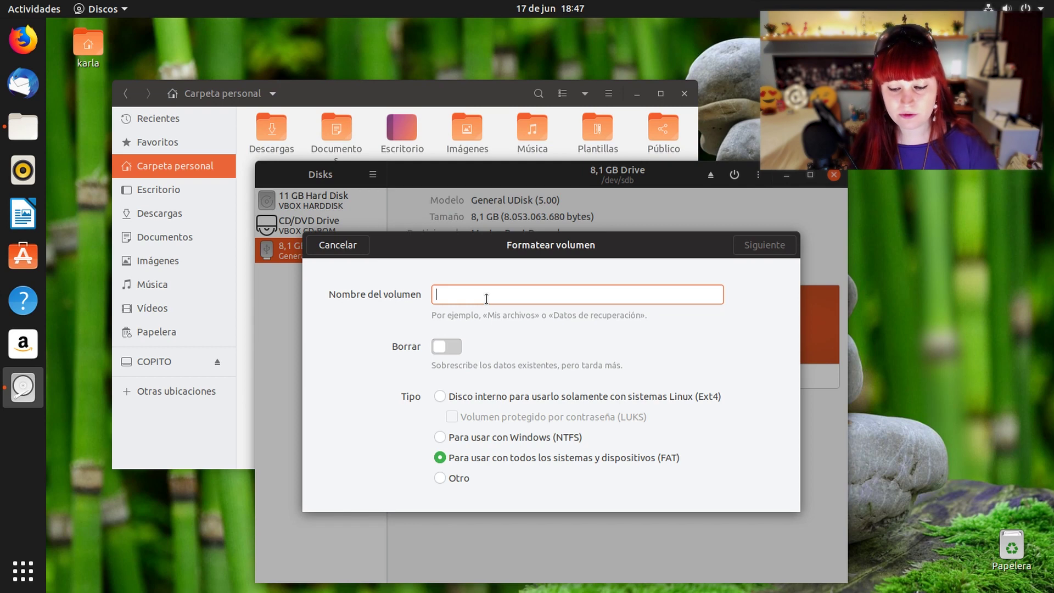
type("KARLITA")
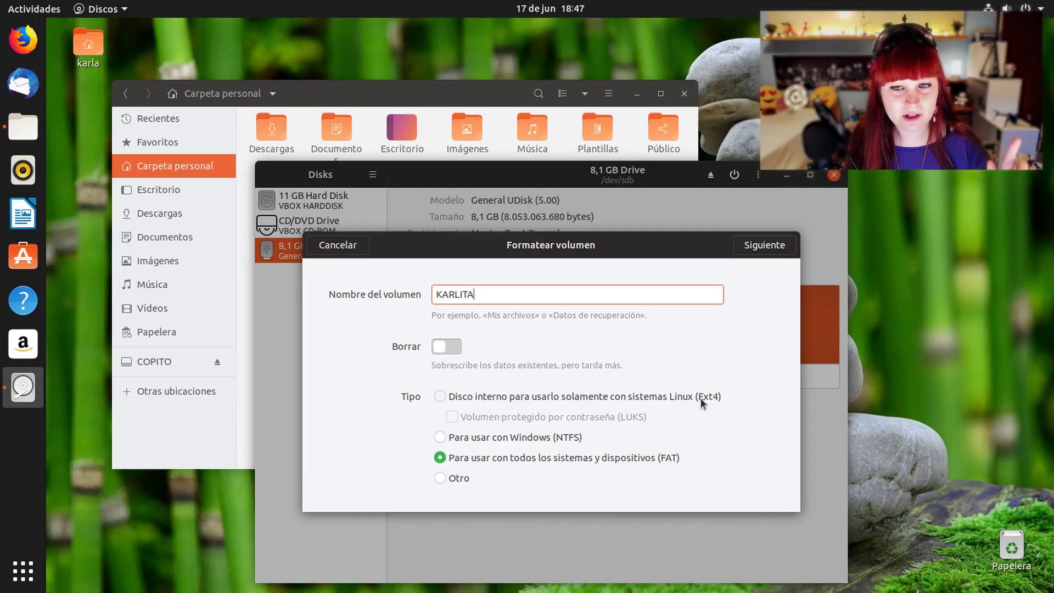
left_click(657, 397)
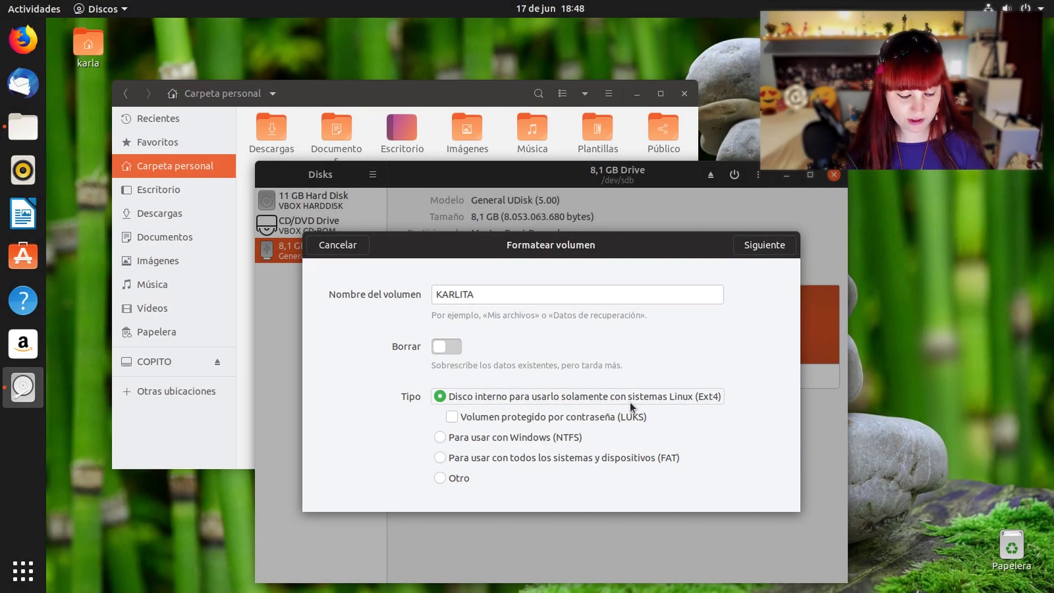
left_click(453, 418)
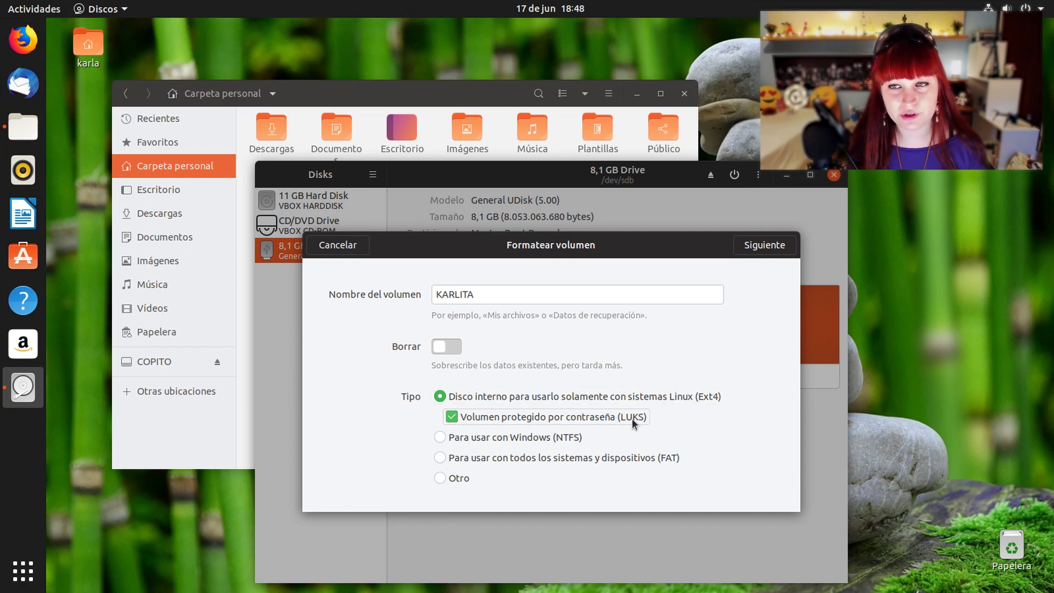
left_click(753, 249)
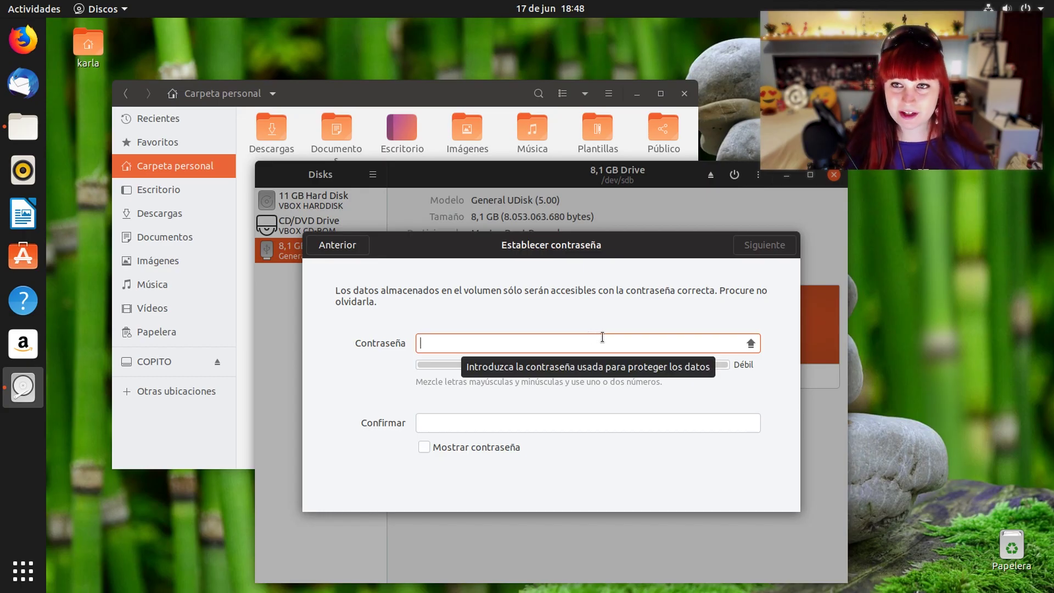
Enter and confirm the encryption password, briefly showing it, then continue to the data-loss confirmation
type("••34")
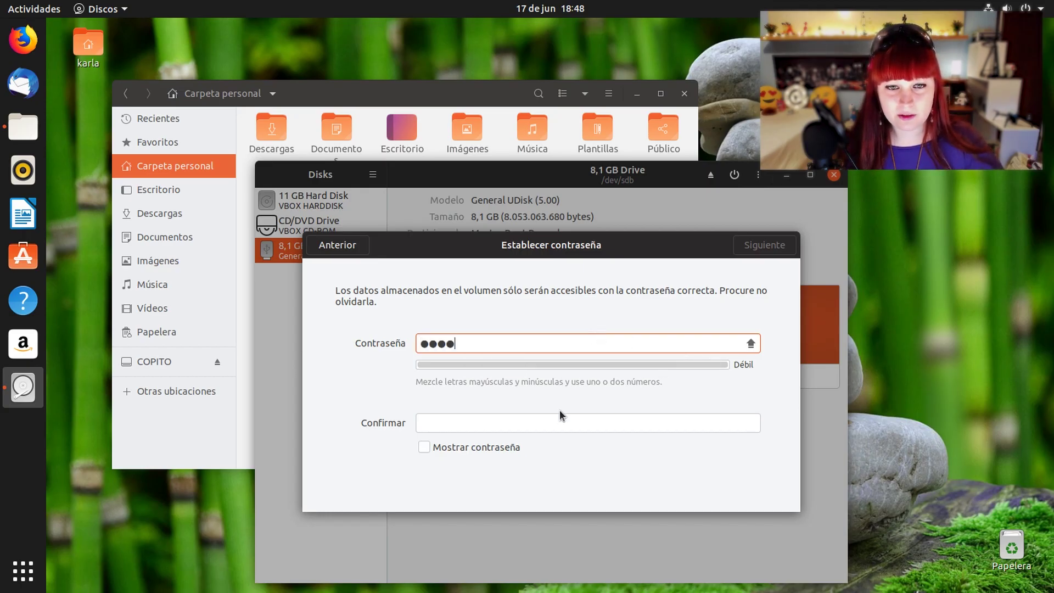
left_click(561, 418)
type("1234")
left_click(477, 447)
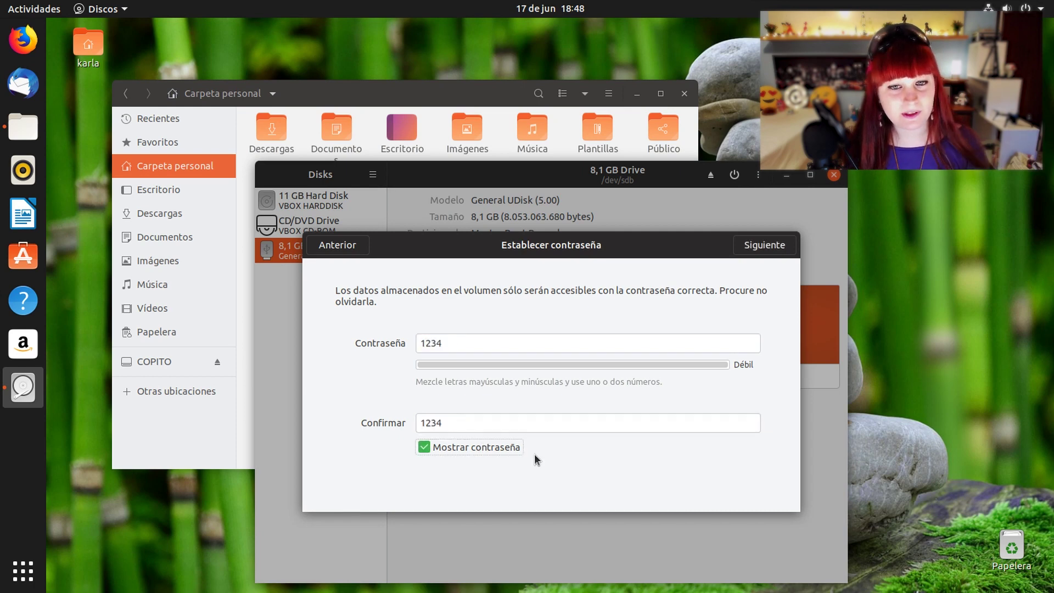
left_click(502, 447)
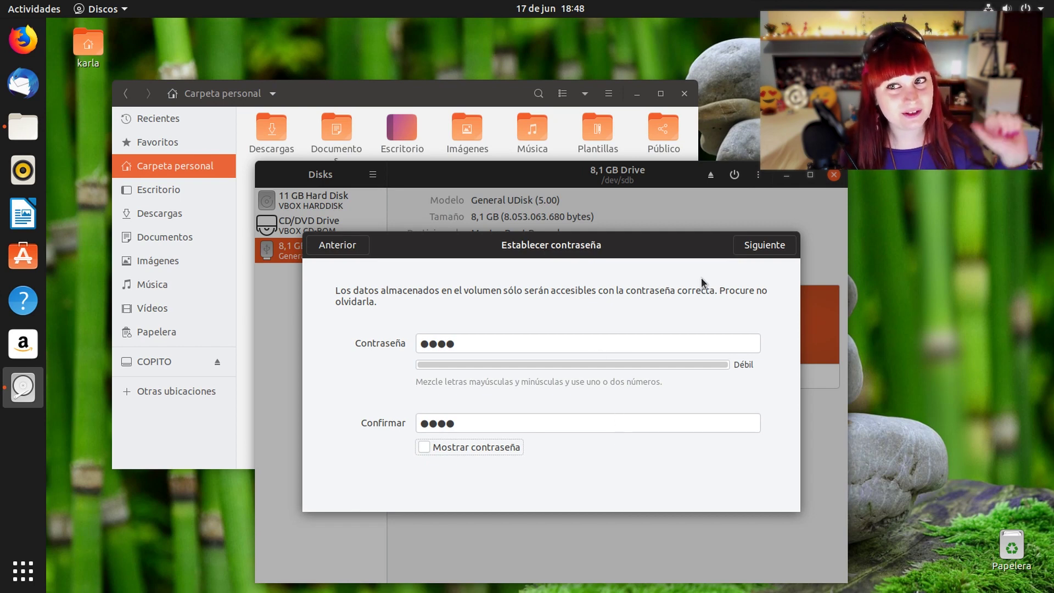
left_click(764, 245)
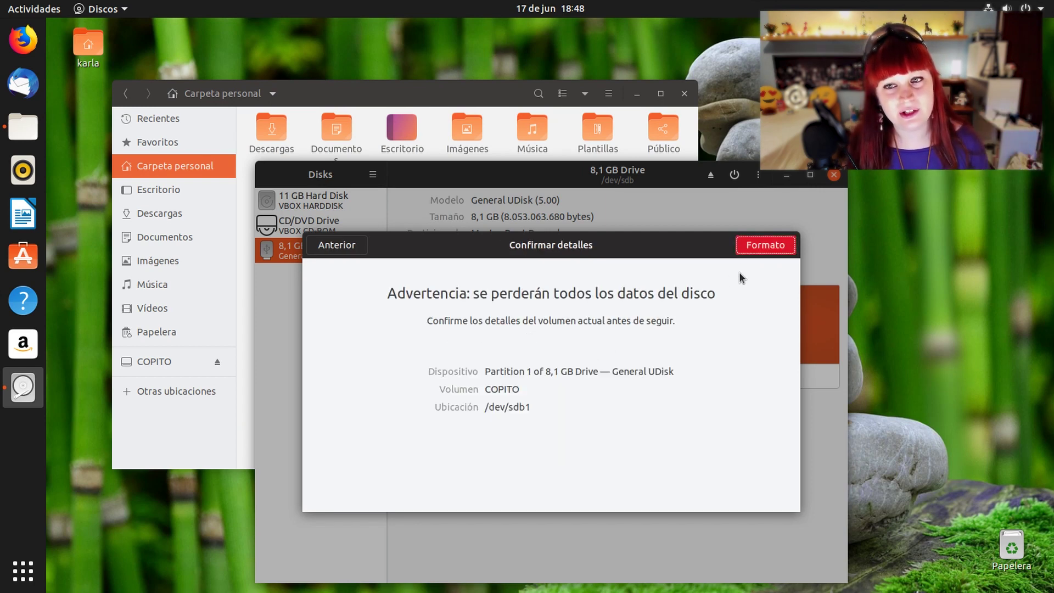
Confirm the format with the red Formato button, erasing COPITO (/dev/sdb1)
left_click(751, 245)
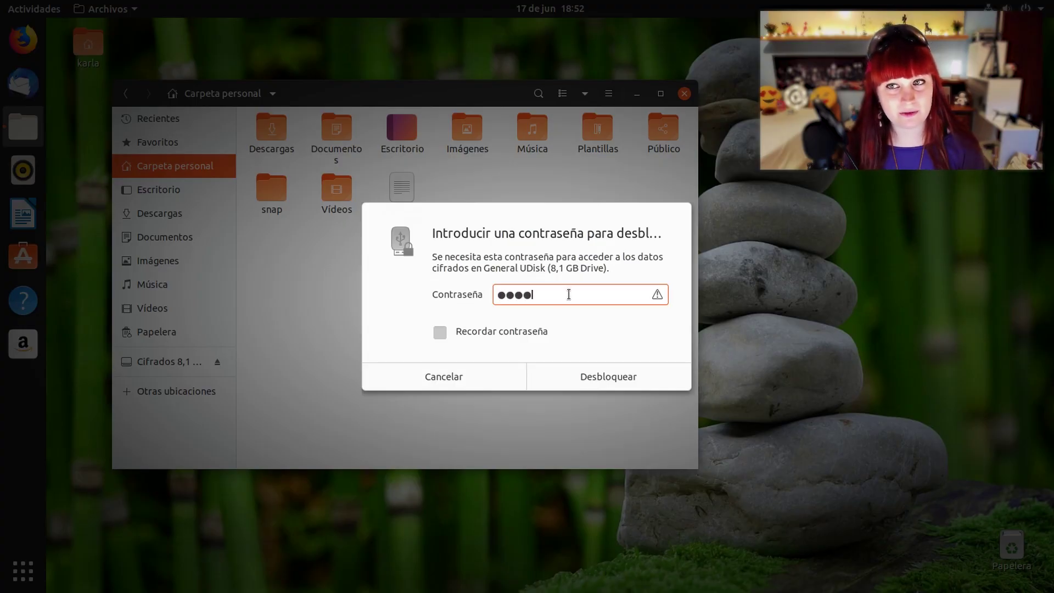
Unlock KARLITA, create a folder named 'FGHTFGH' on it, then eject the drive
left_click(579, 380)
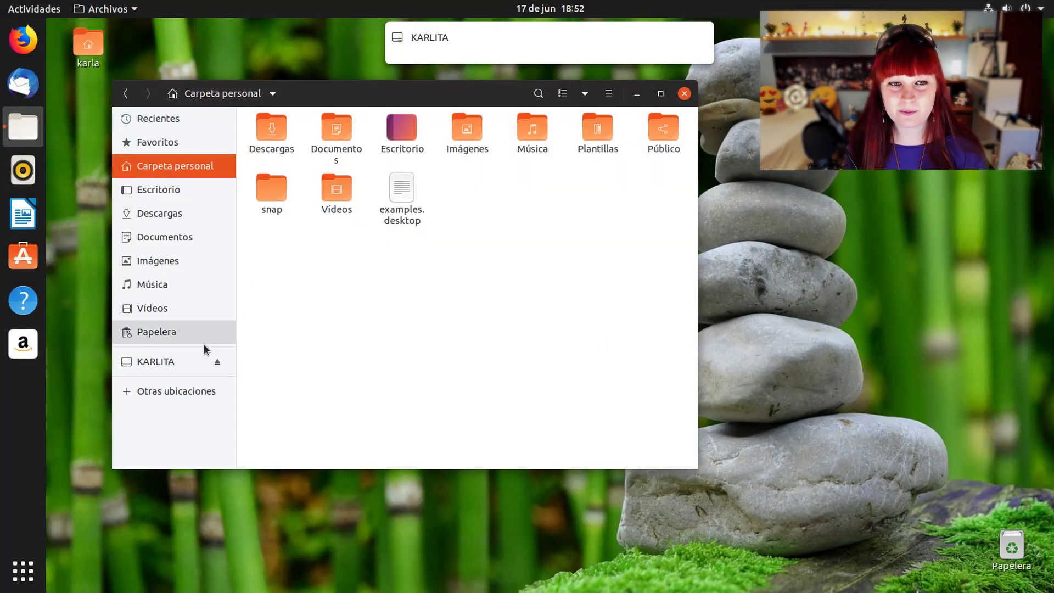
left_click(156, 364)
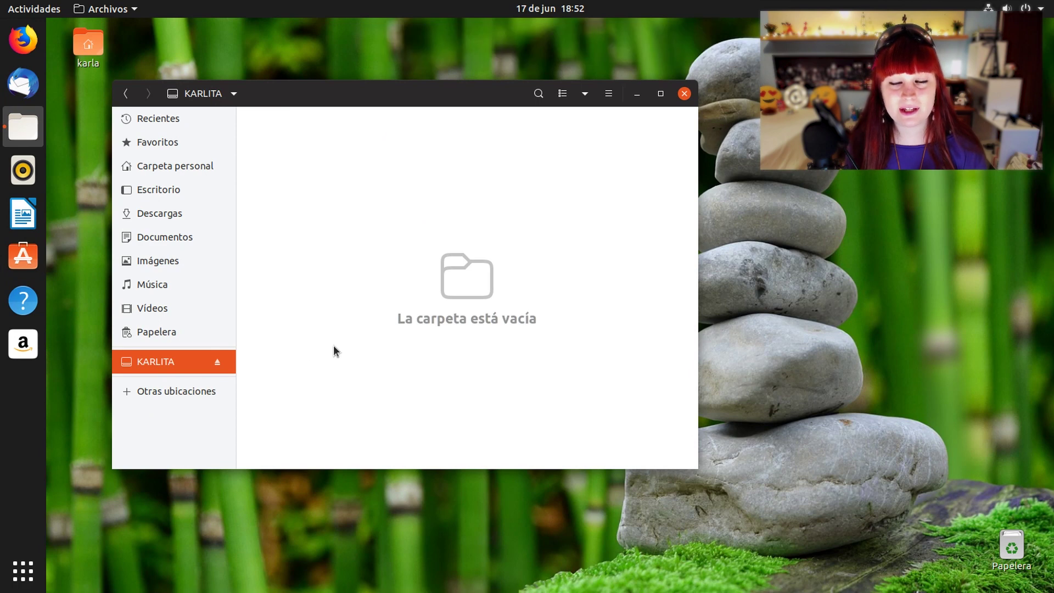
right_click(421, 248)
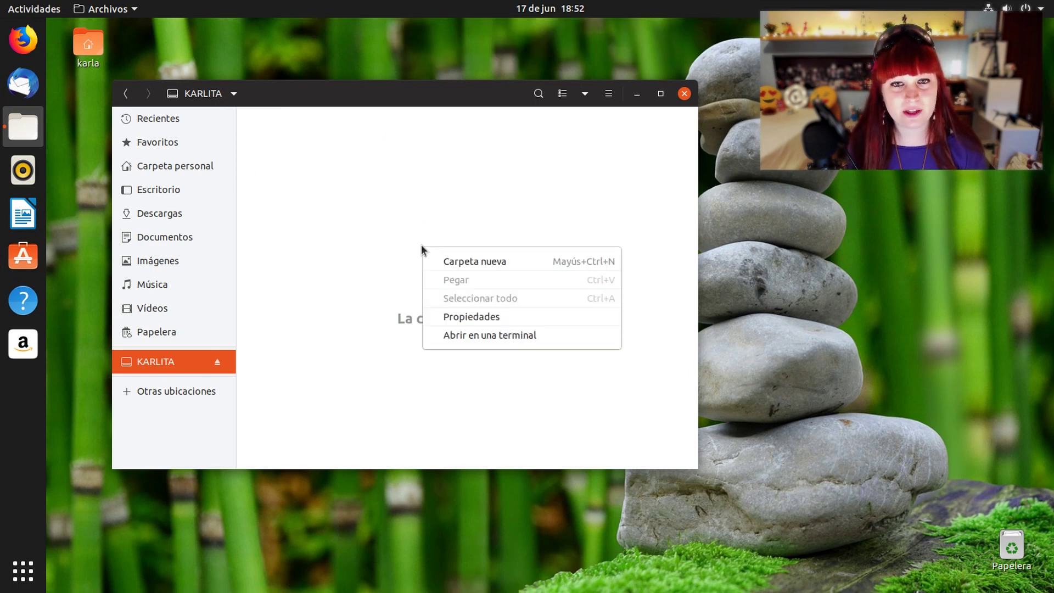
left_click(481, 262)
type("FGHTFGH")
key("Return")
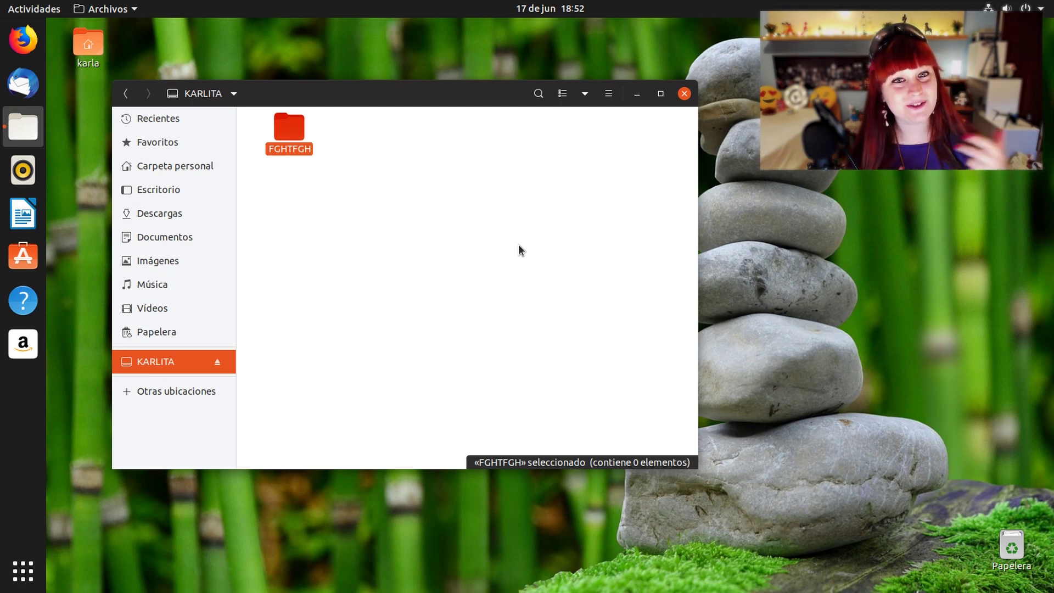
left_click(218, 362)
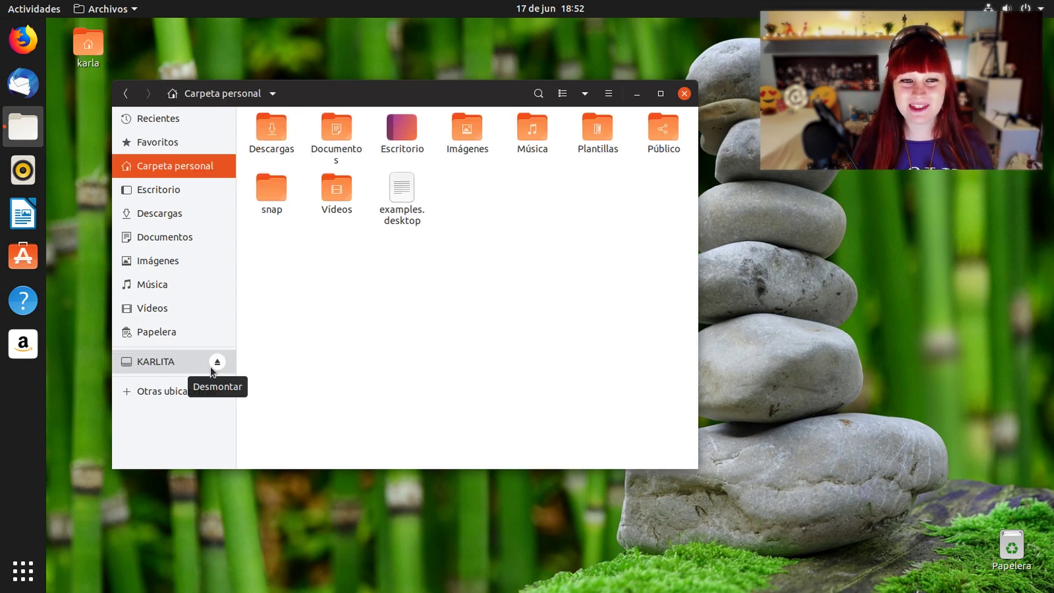